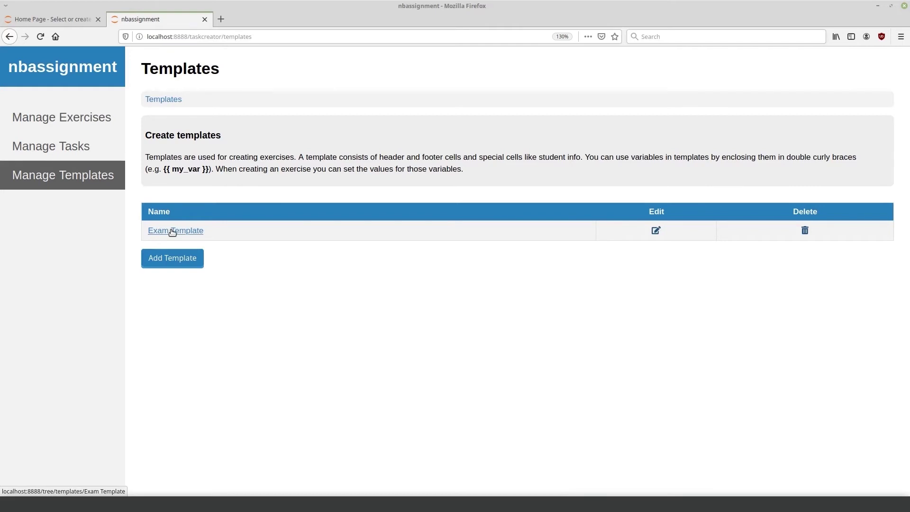
# Open the Exam Template notebook and examine the available cell types and the course and semester variables in its header
pyautogui.click(181, 217)
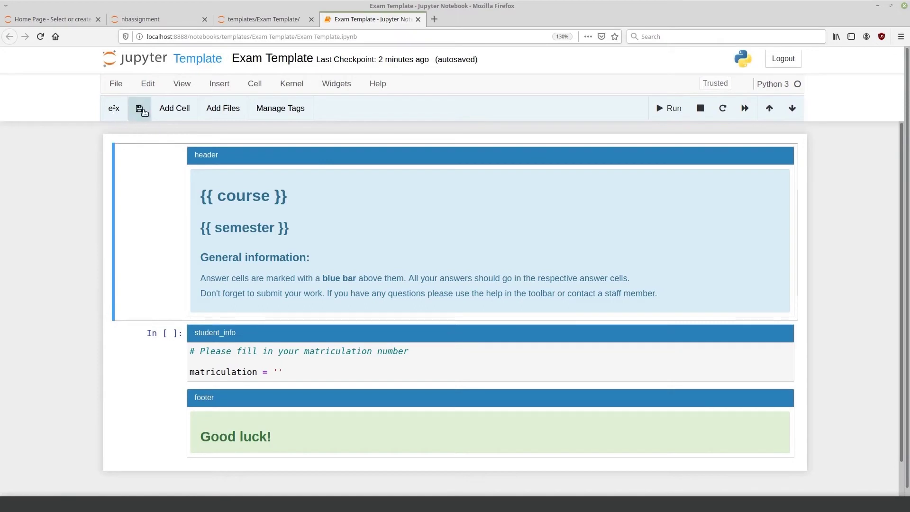
pyautogui.click(162, 110)
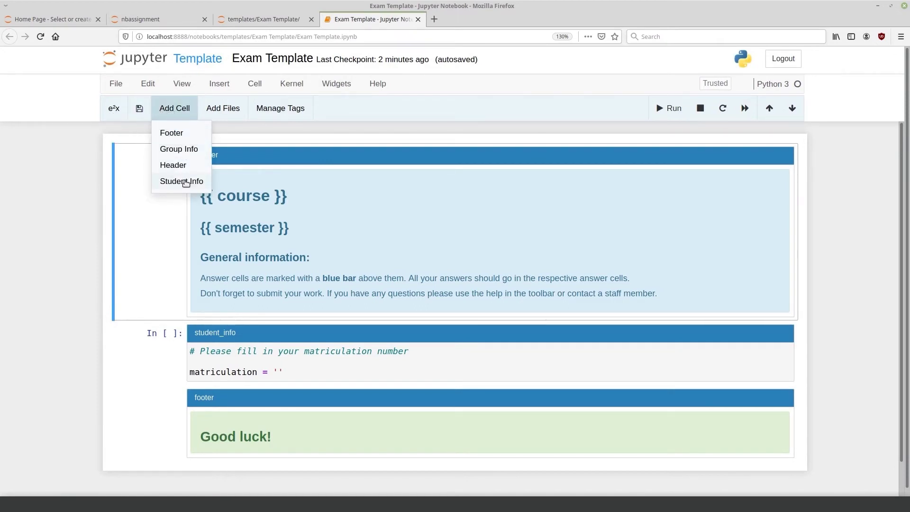
pyautogui.click(184, 272)
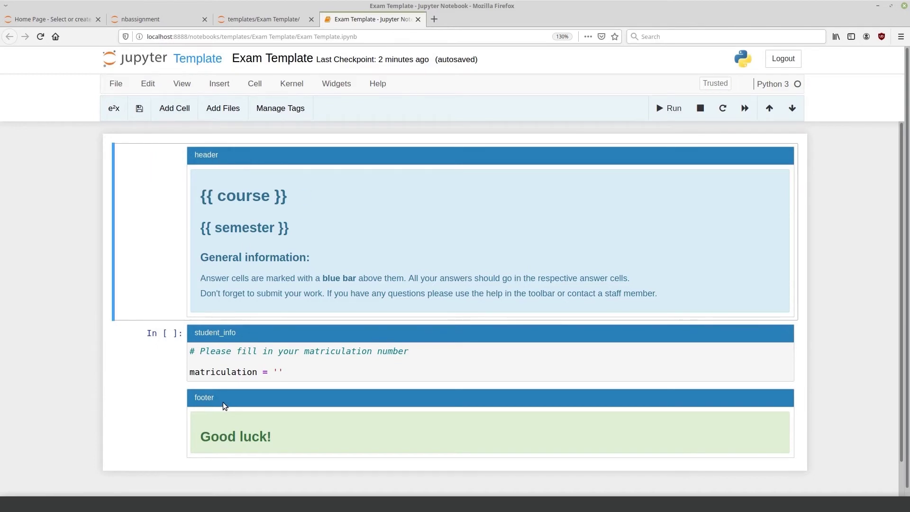
pyautogui.moveTo(217, 195); pyautogui.dragTo(270, 201)
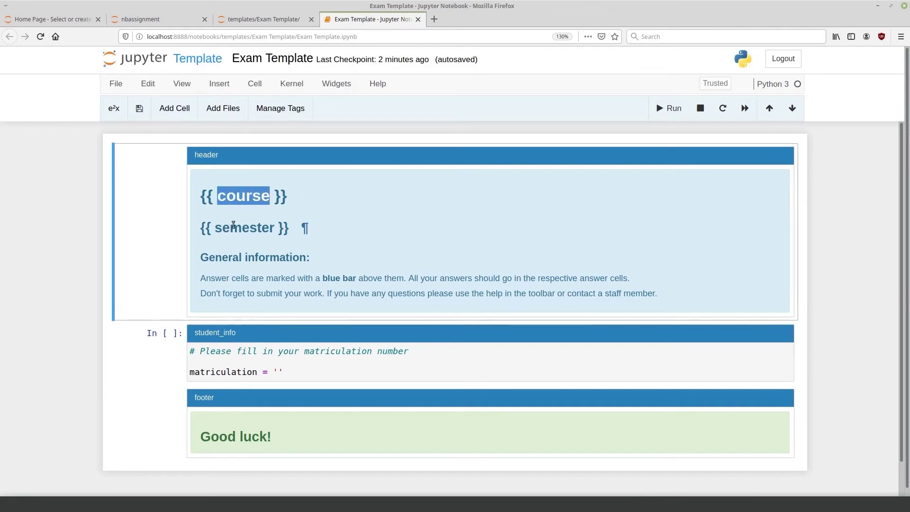
pyautogui.moveTo(215, 230); pyautogui.dragTo(275, 231)
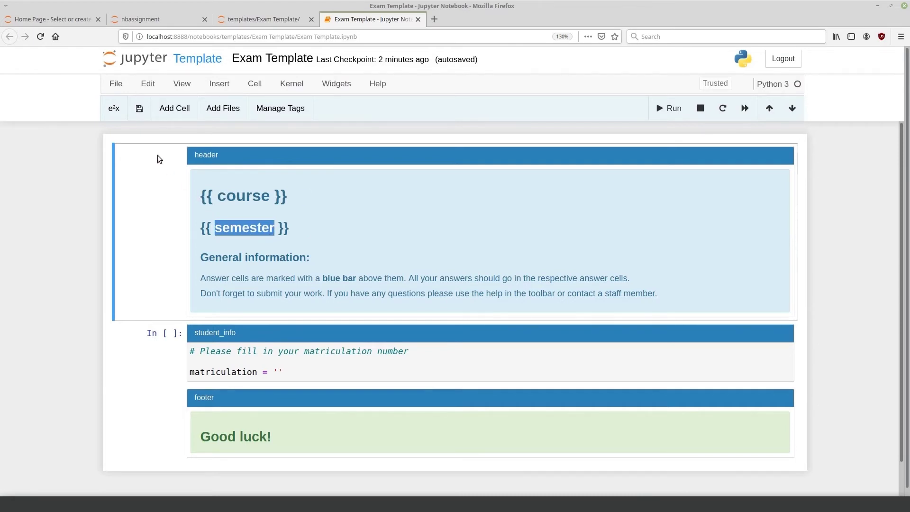
# Save the Exam Template notebook and close it together with its folder page
pyautogui.click(139, 109)
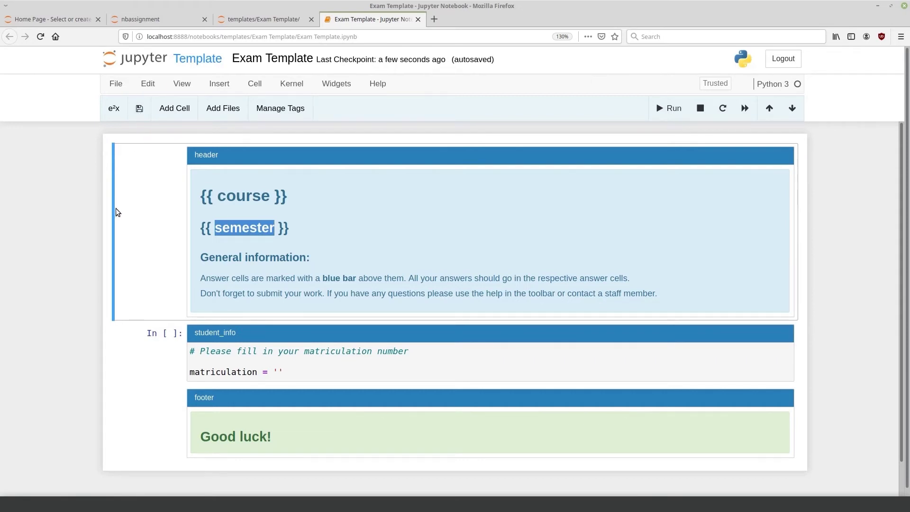
pyautogui.hotkey('ctrl', 'w')
pyautogui.hotkey('ctrl', 'w')
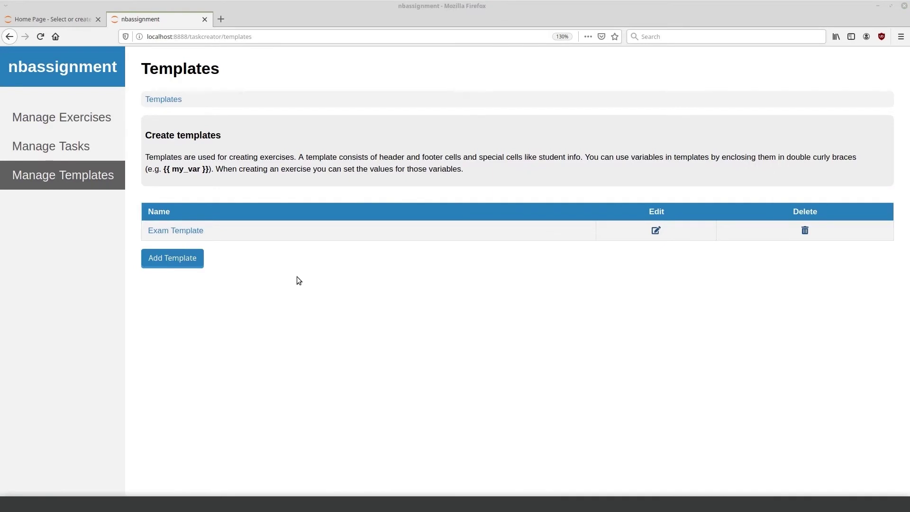
# Open the Color task's notebook from the JupyterCon task pool
pyautogui.click(57, 152)
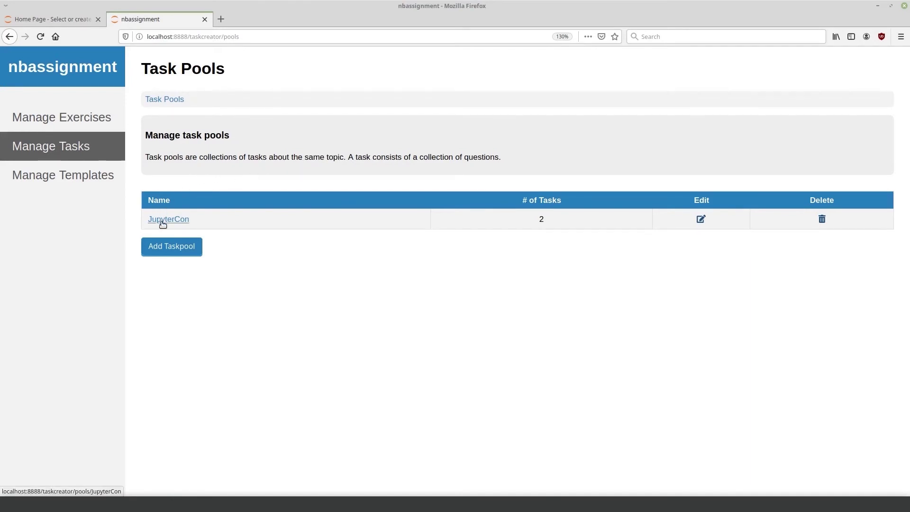
pyautogui.moveTo(531, 212); pyautogui.dragTo(556, 224)
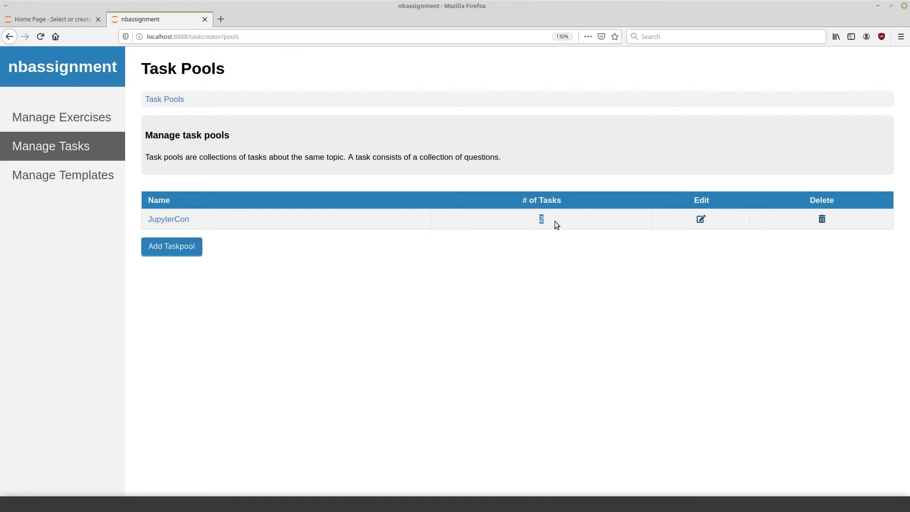
pyautogui.click(181, 222)
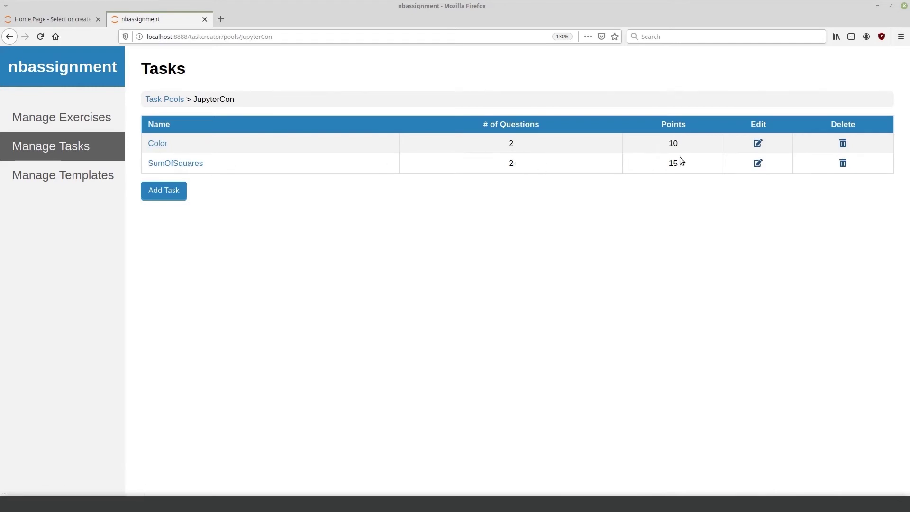
pyautogui.click(163, 146)
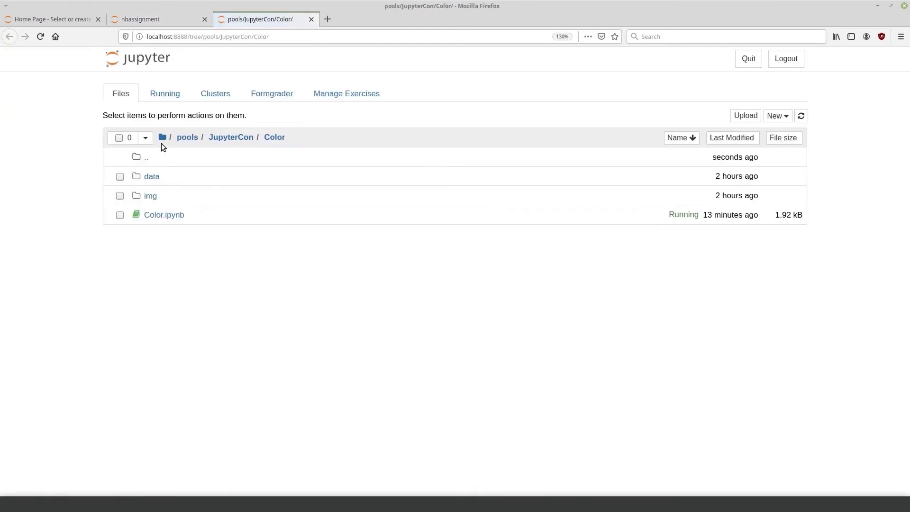
pyautogui.click(163, 213)
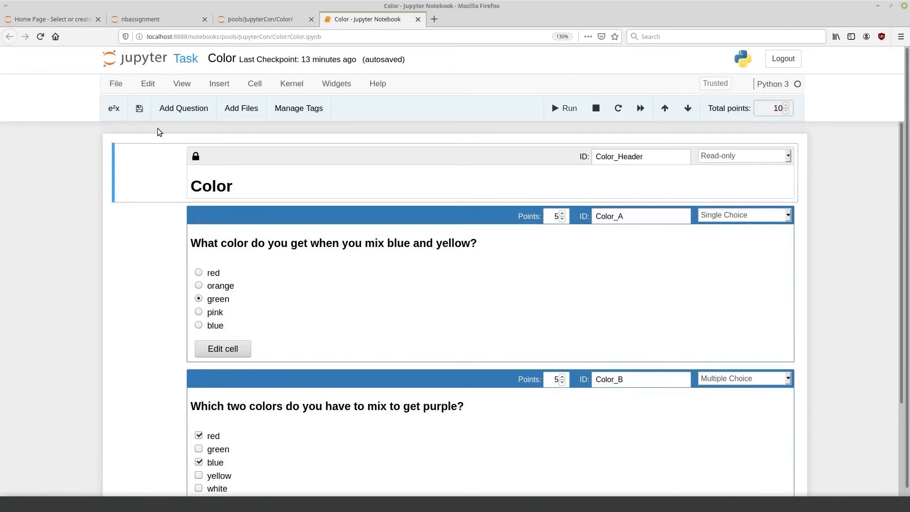
# Examine the question types that can be added and the Color task's single choice and multiple choice questions
pyautogui.click(195, 107)
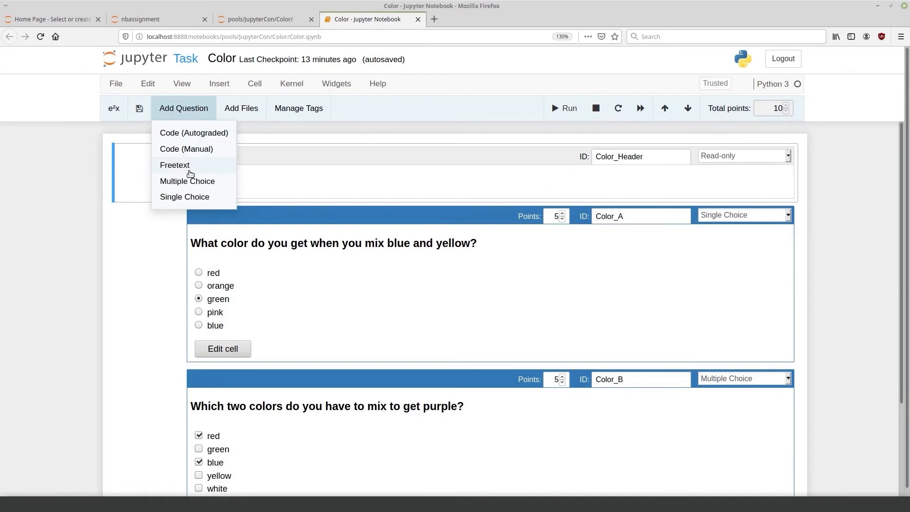
pyautogui.click(396, 254)
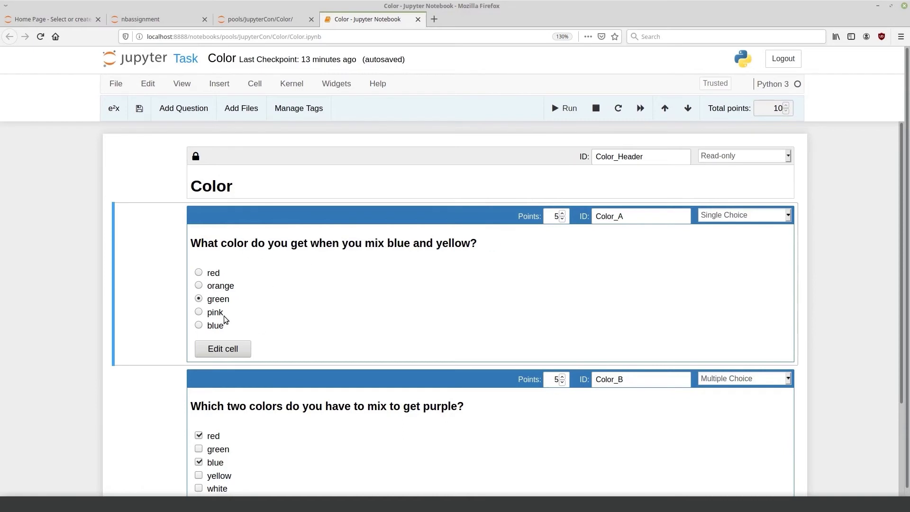
pyautogui.scroll(-1, 285, 377)
pyautogui.click(283, 376)
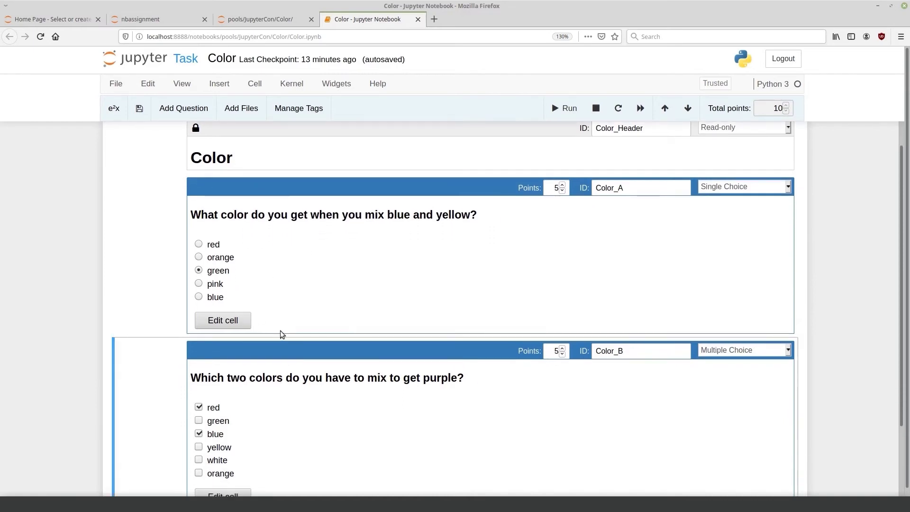
pyautogui.click(283, 296)
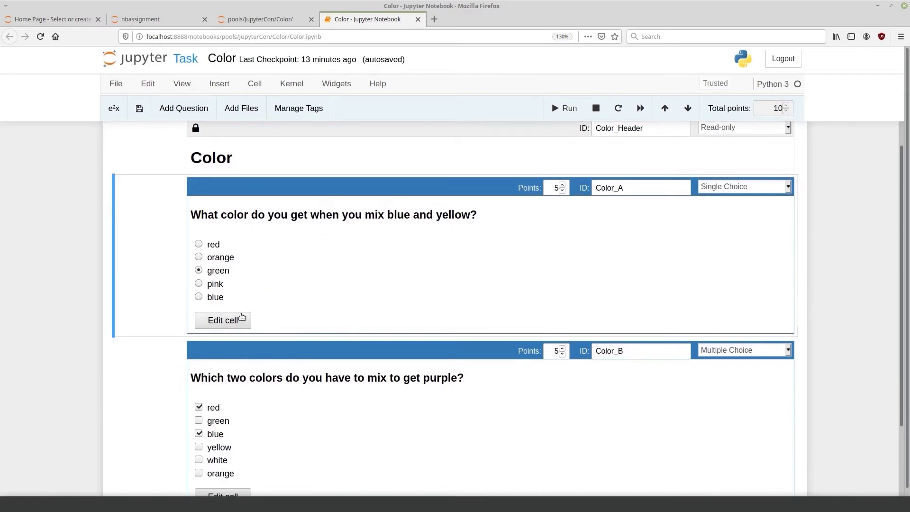
# Edit the blue-and-yellow question so its answers are ordered red, green, pink, blue, orange, and render the cell
pyautogui.click(219, 321)
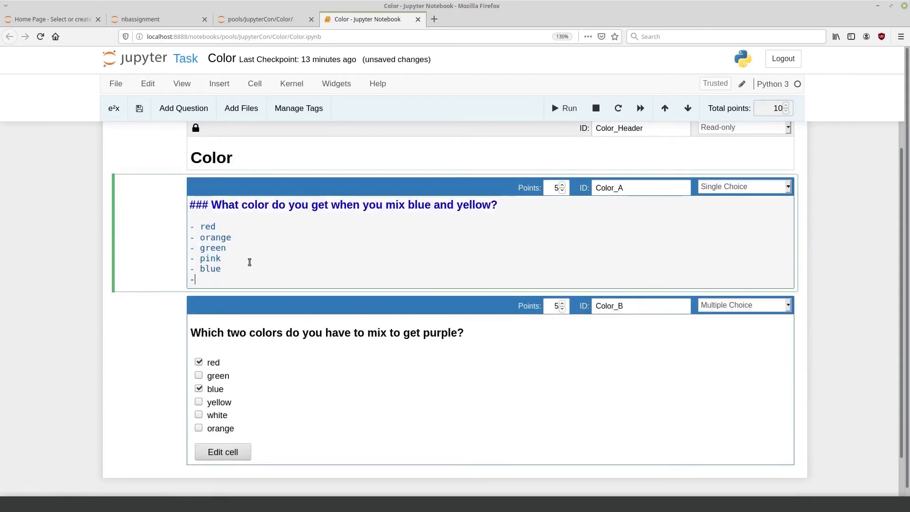
pyautogui.write('orange')
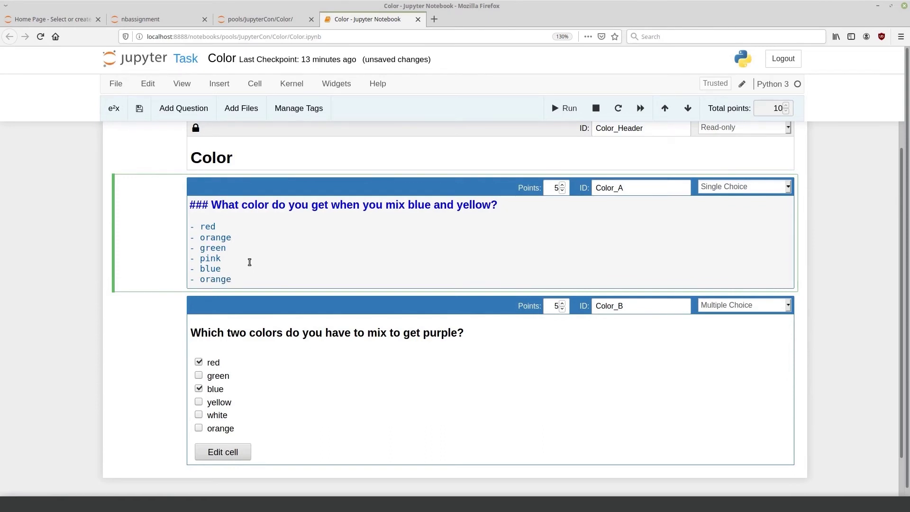
pyautogui.press('BackSpace')
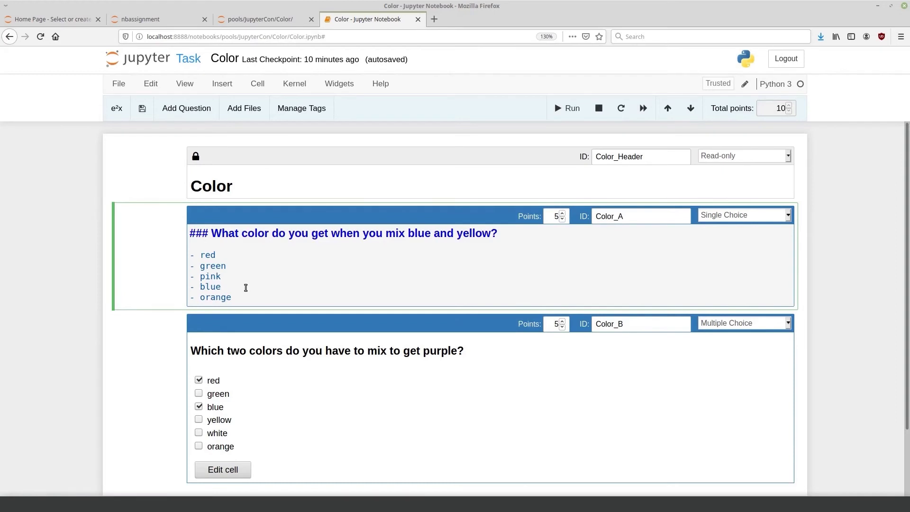
pyautogui.hotkey('ctrl', 'Return')
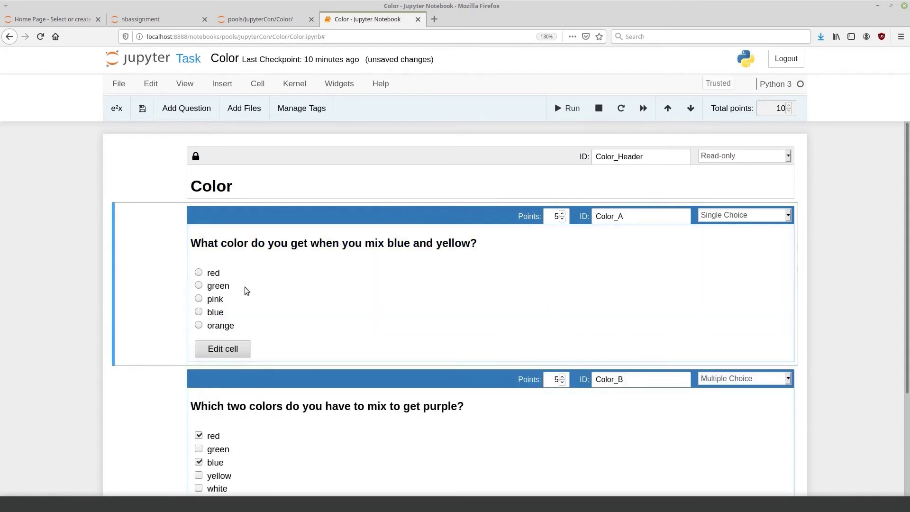
# Mark green as the correct answer to the blue-and-yellow question and save the Color task
pyautogui.click(199, 285)
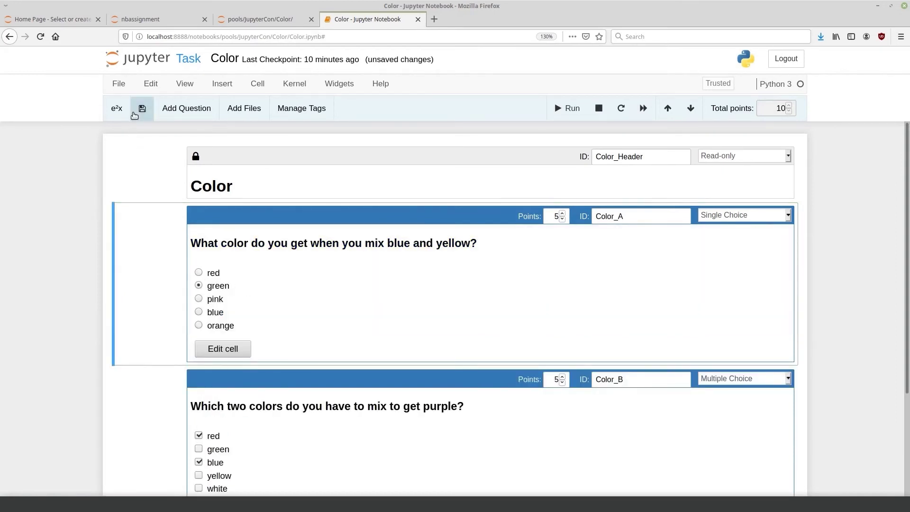
pyautogui.click(141, 108)
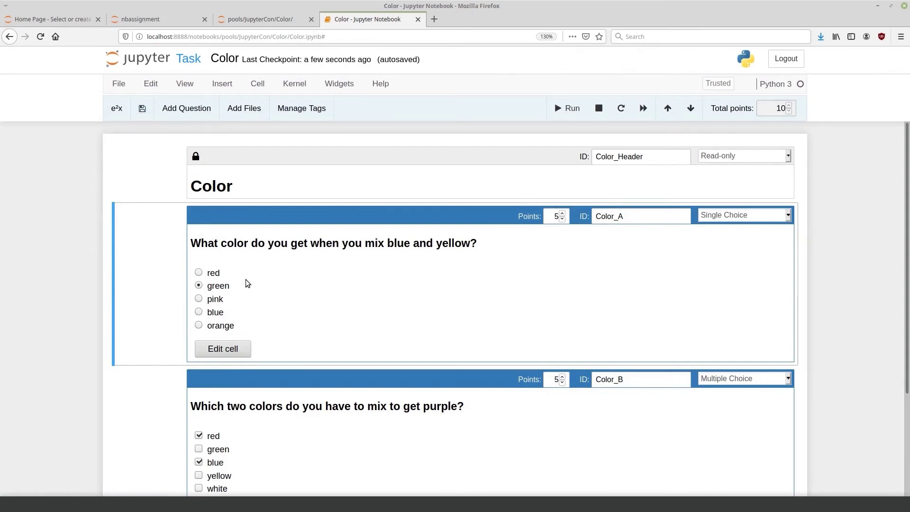
# Return to the exercise management page and add an exercise named DemoExam to the DemoExam assignment
pyautogui.hotkey('alt', '2')
pyautogui.click(85, 123)
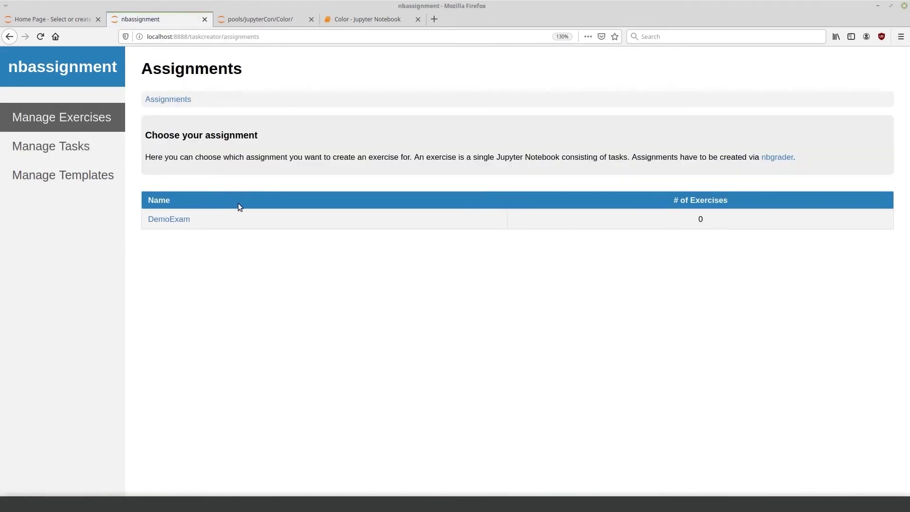
pyautogui.click(170, 220)
pyautogui.click(182, 174)
pyautogui.click(473, 150)
pyautogui.write('DemoExam')
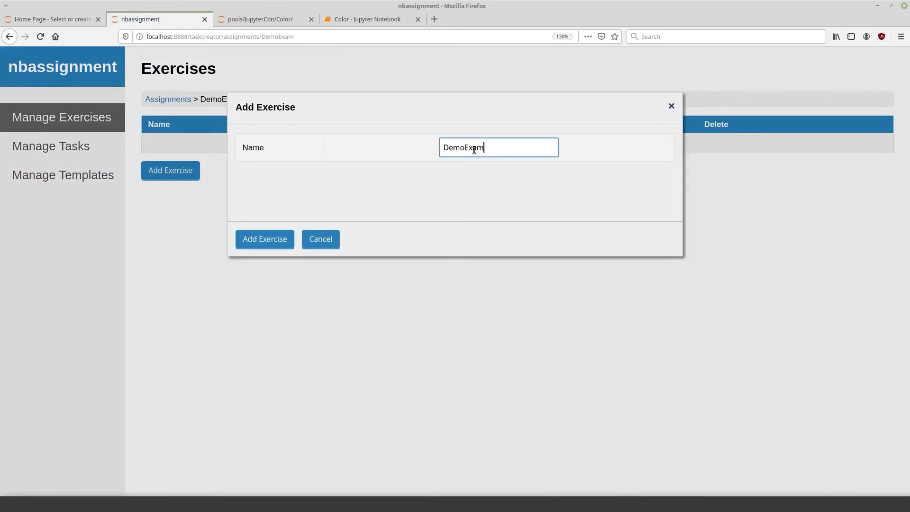
pyautogui.click(250, 245)
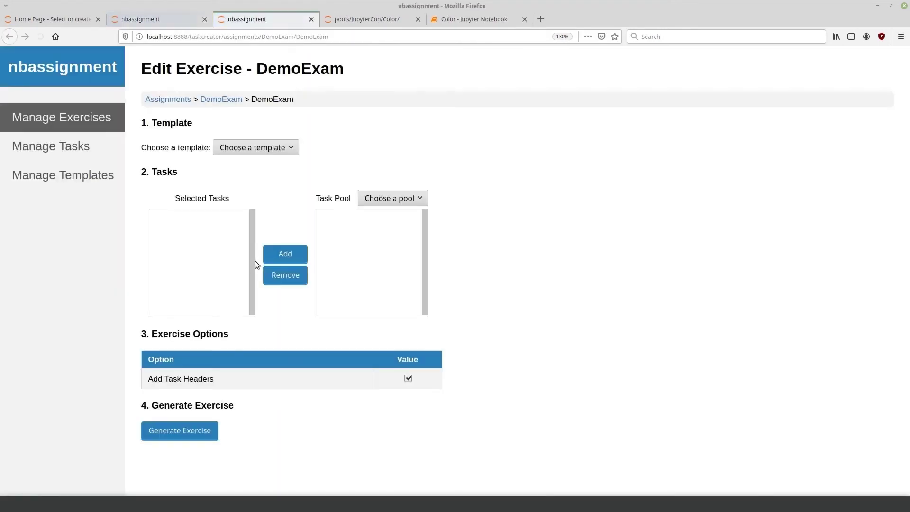
# Apply the Exam Template to the exercise, with course set to "Jupytercon" and semester to "winter 2020"
pyautogui.click(259, 148)
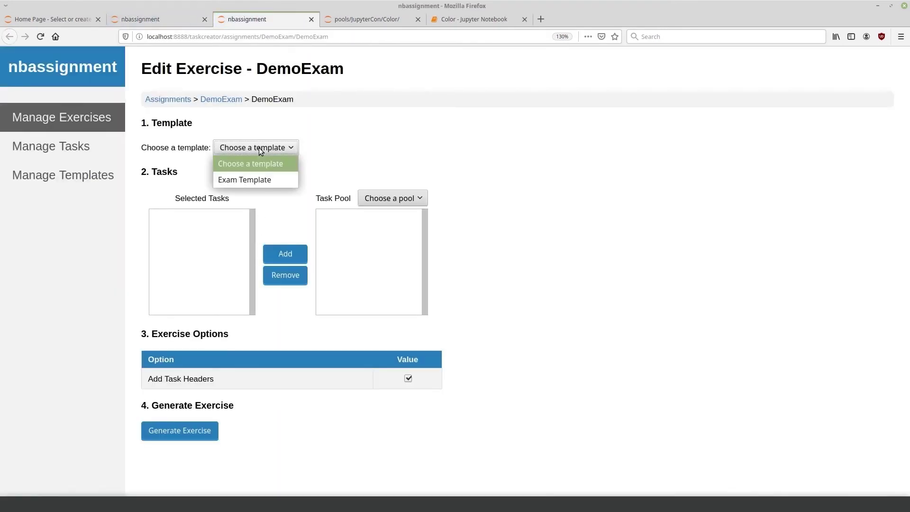
pyautogui.click(256, 179)
pyautogui.click(304, 214)
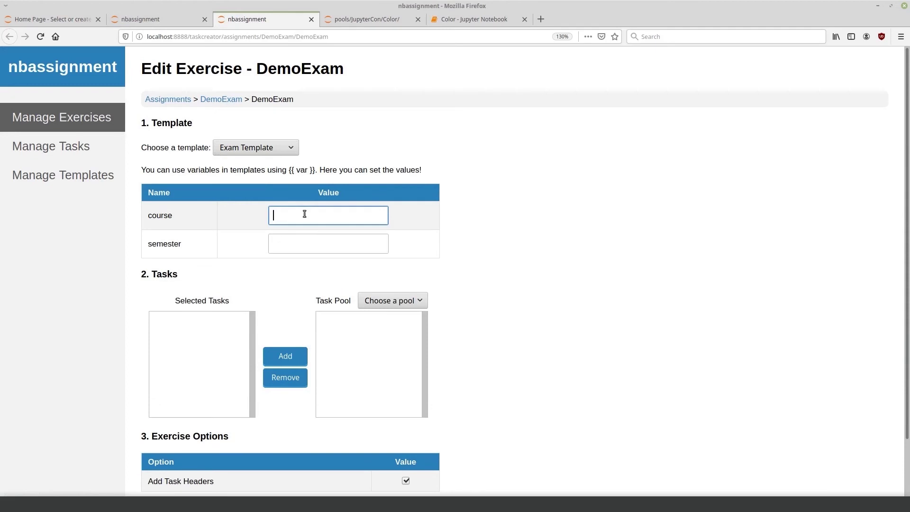
pyautogui.write('Jupytercon')
pyautogui.click(302, 244)
pyautogui.write('wi')
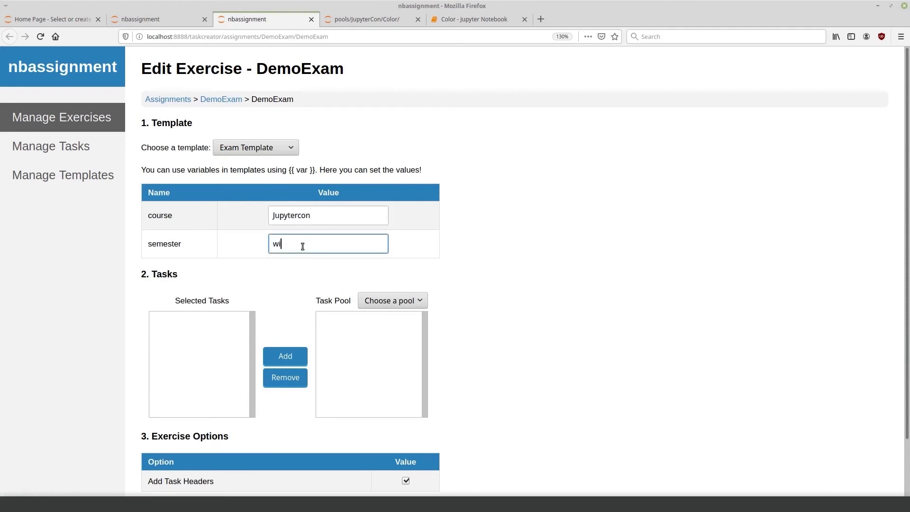
pyautogui.write('nter 2020')
# Add the Color and SumOfSquares tasks from the JupyterCon pool to the exercise's selected tasks
pyautogui.scroll(-2, 471, 284)
pyautogui.click(406, 240)
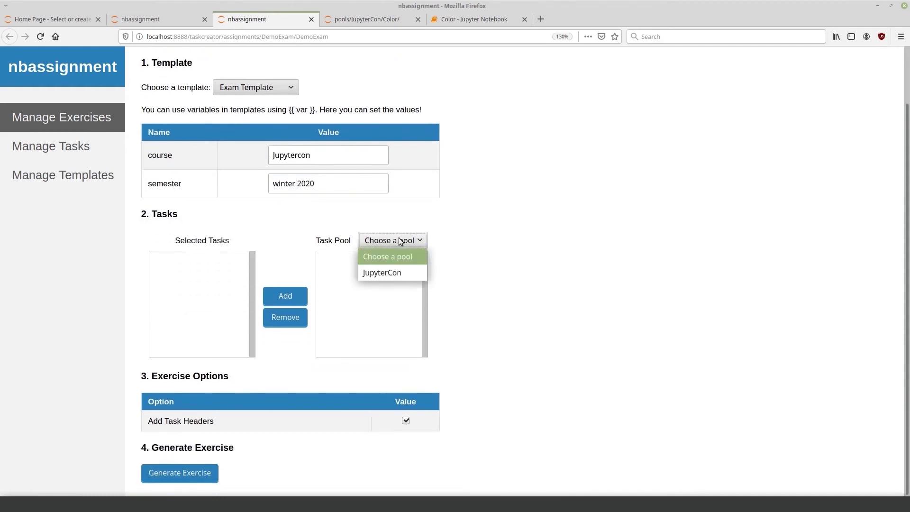
pyautogui.click(385, 275)
pyautogui.moveTo(340, 260); pyautogui.dragTo(335, 267)
pyautogui.click(297, 298)
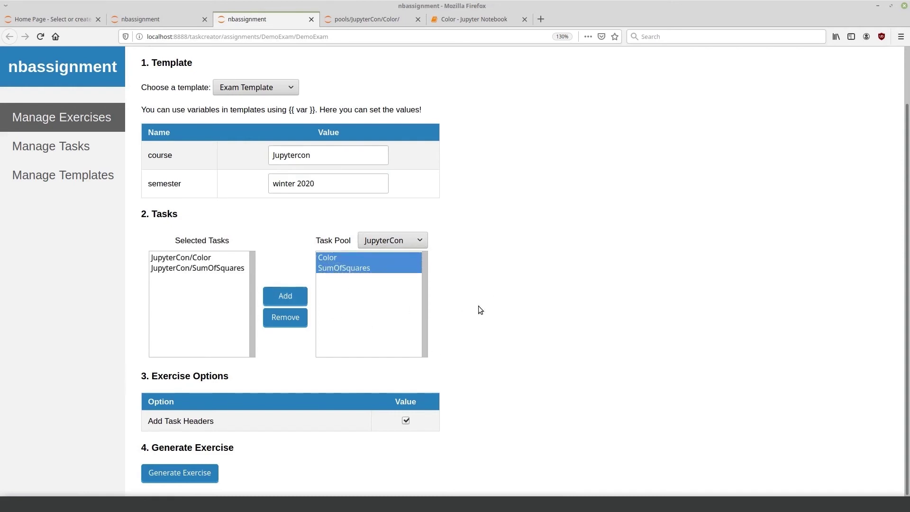
# Generate the DemoExam exercise with task headers and review the header and first task of the resulting notebook
pyautogui.click(191, 473)
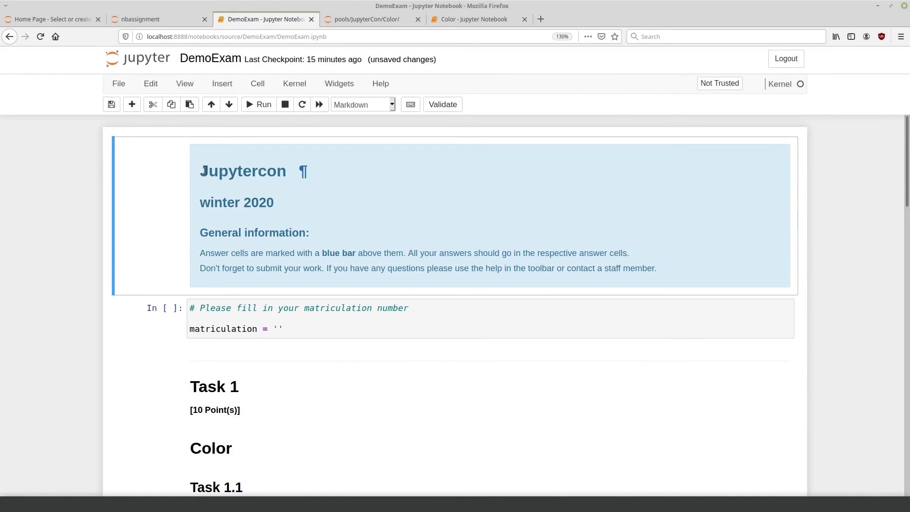
pyautogui.scroll(-4, 274, 260)
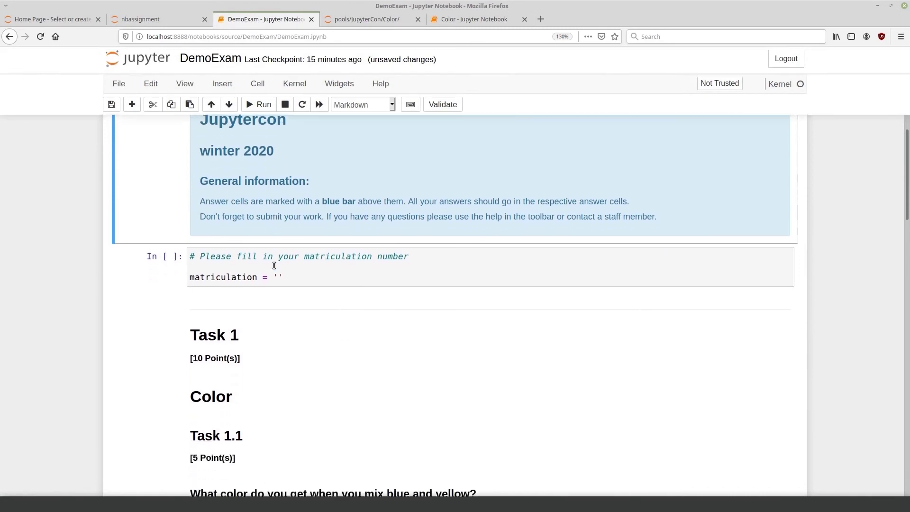
pyautogui.scroll(-1, 273, 260)
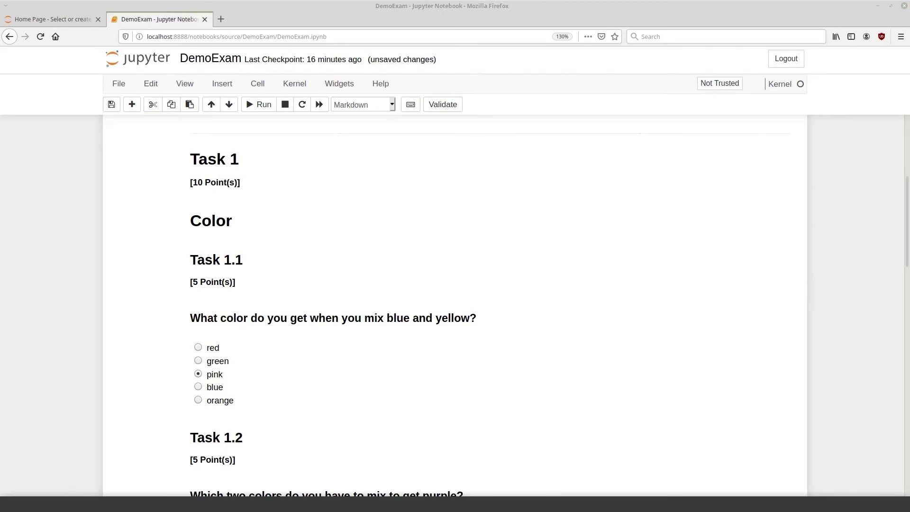
# Open the Formgrader from the Jupyter home page and generate the student version of the DemoExam assignment
pyautogui.click(61, 22)
pyautogui.click(285, 94)
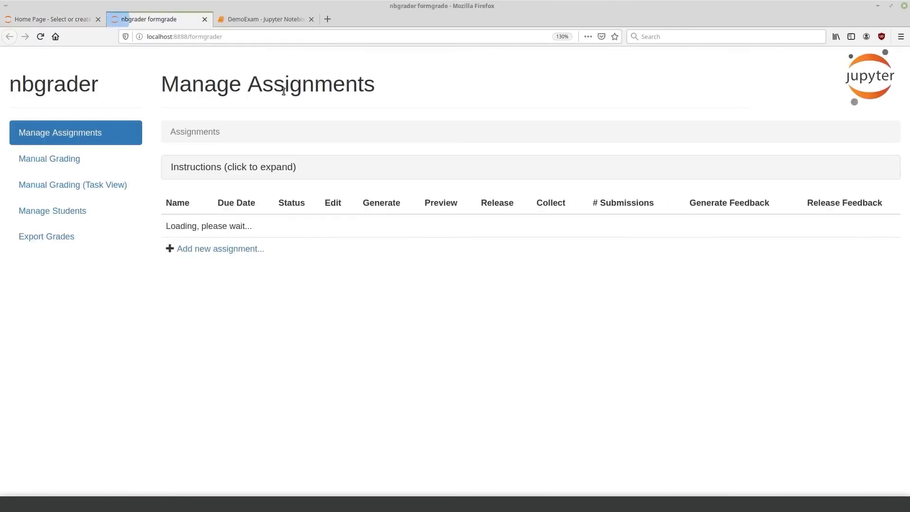
pyautogui.click(417, 251)
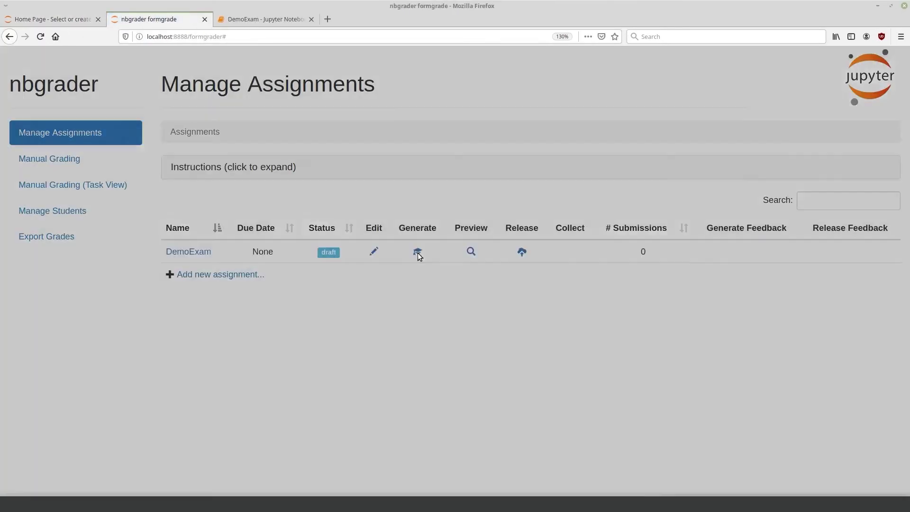
# Close the generation message and release the DemoExam assignment to the students
pyautogui.click(619, 288)
pyautogui.click(523, 252)
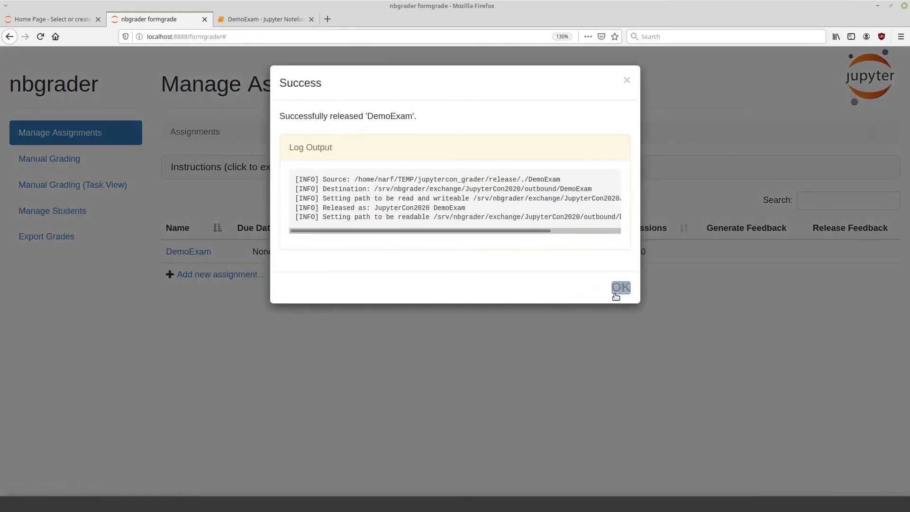
pyautogui.click(619, 288)
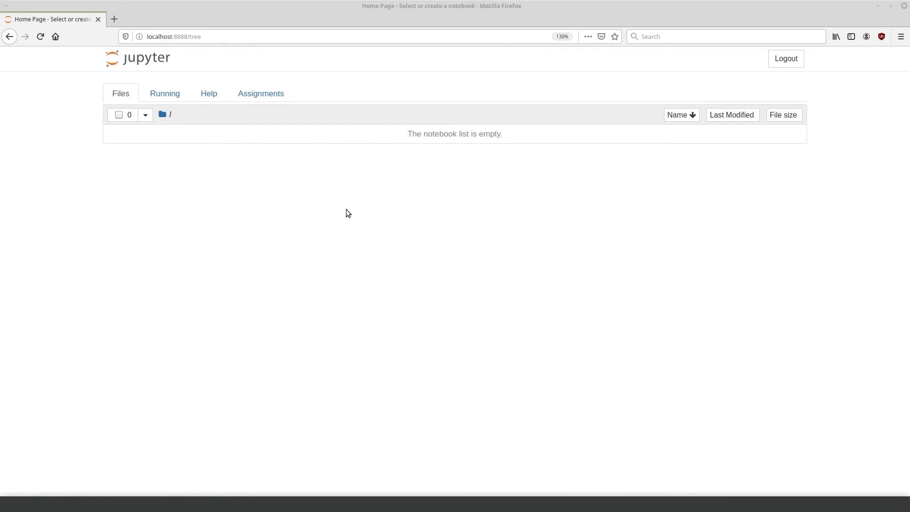
# From the student's Jupyter home page, fetch the released DemoExam assignment for JupyterCon2020 and open its notebook
pyautogui.click(247, 95)
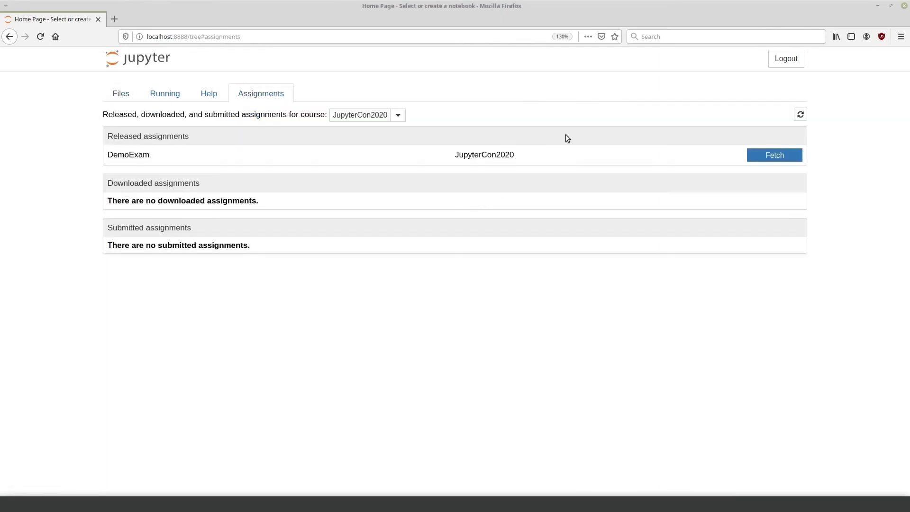
pyautogui.click(749, 155)
pyautogui.click(143, 198)
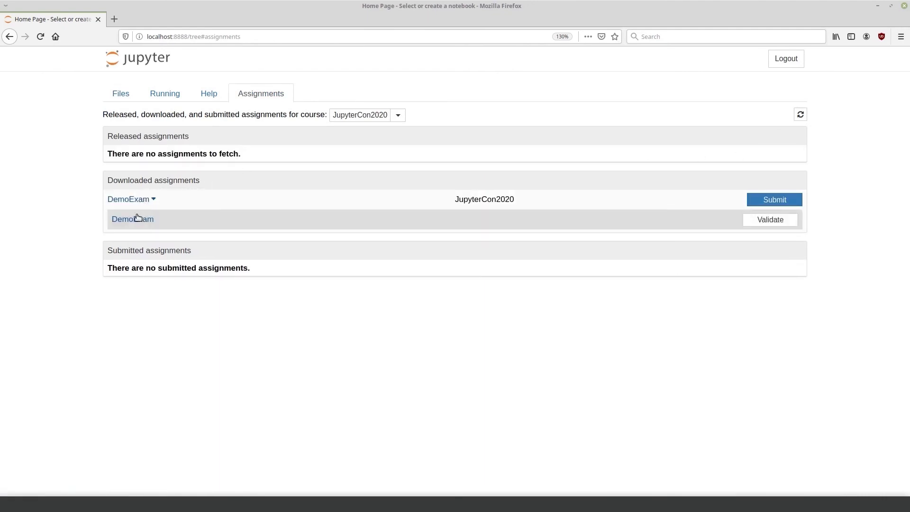
pyautogui.click(136, 217)
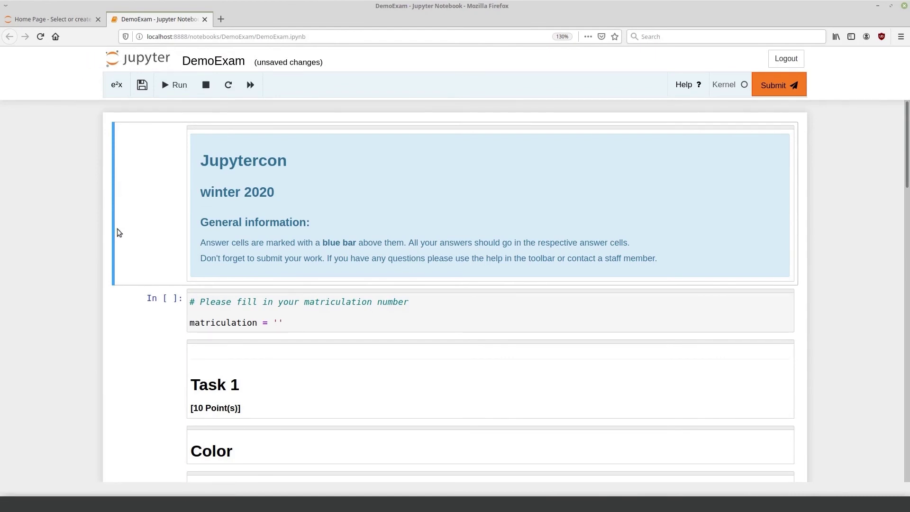
# Answer Task 1.1 on mixing blue and yellow with "green" in the DemoExam notebook
pyautogui.scroll(-3, 87, 241)
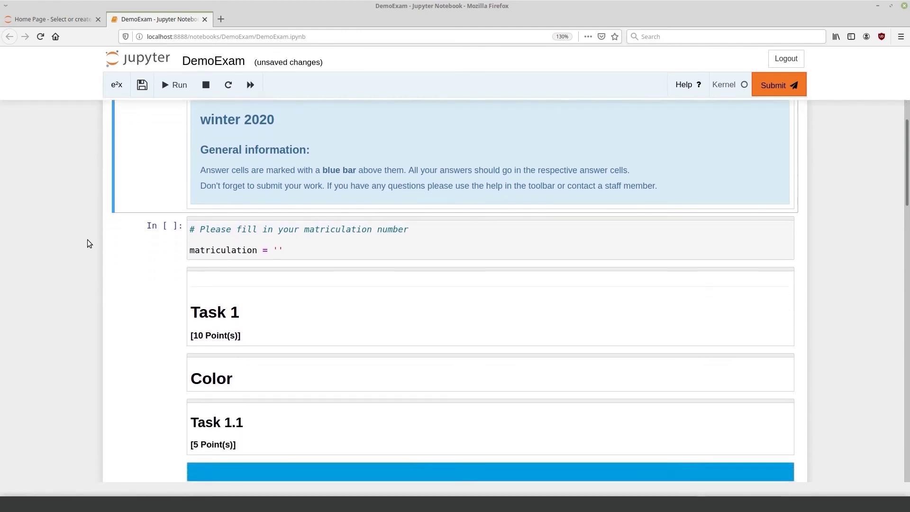
pyautogui.scroll(-5, 88, 243)
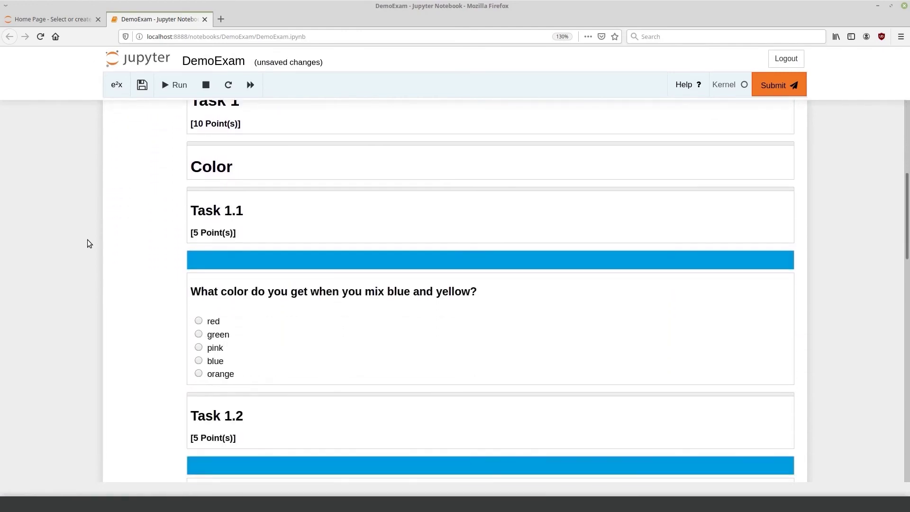
pyautogui.scroll(-2, 88, 240)
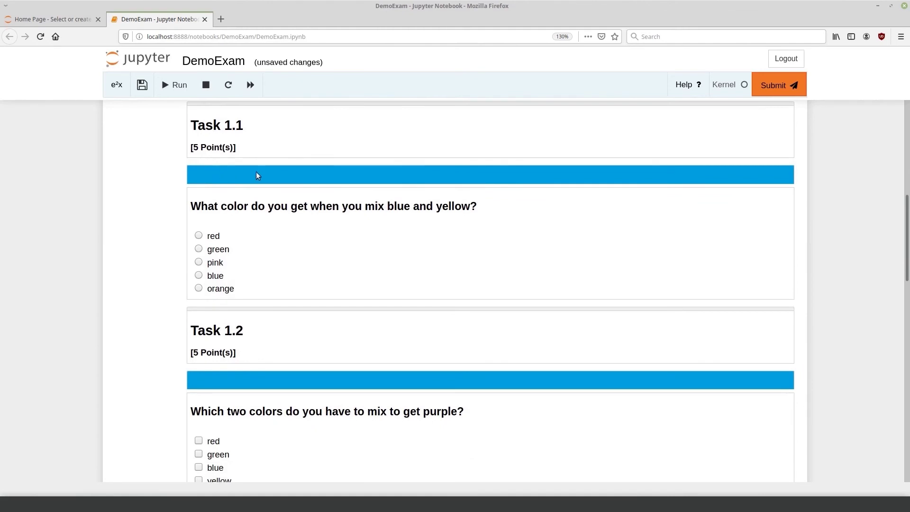
pyautogui.click(200, 248)
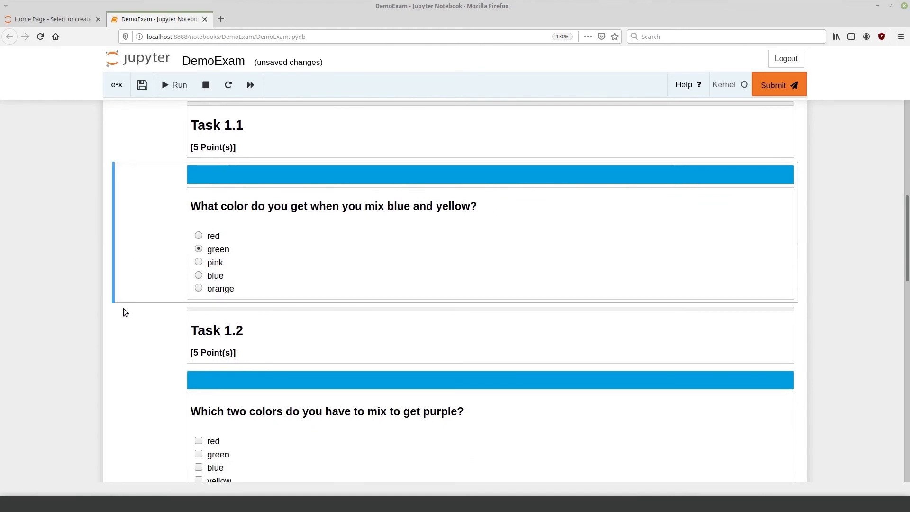
# Examine the Sum of Squares tasks, including the code cell of Task 2.1 and the closed form expression answer cell of Task 2.2
pyautogui.scroll(-12, 125, 310)
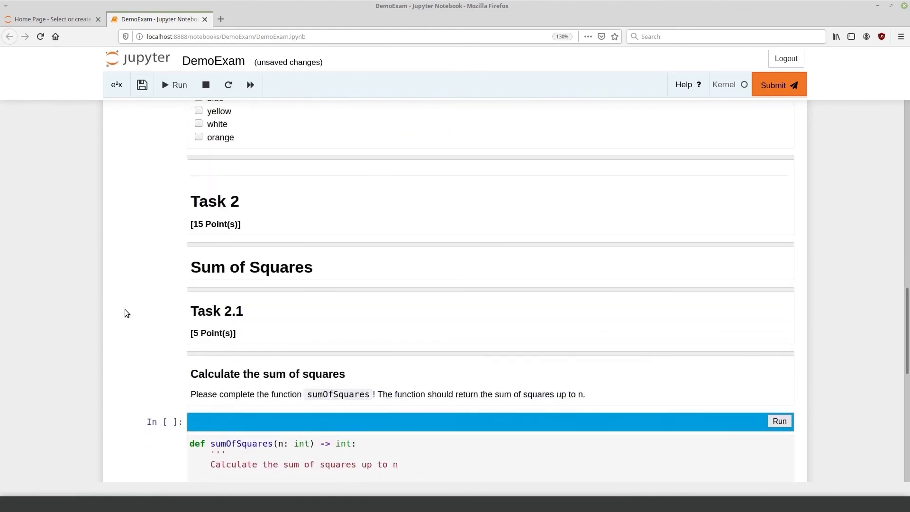
pyautogui.scroll(-2, 125, 309)
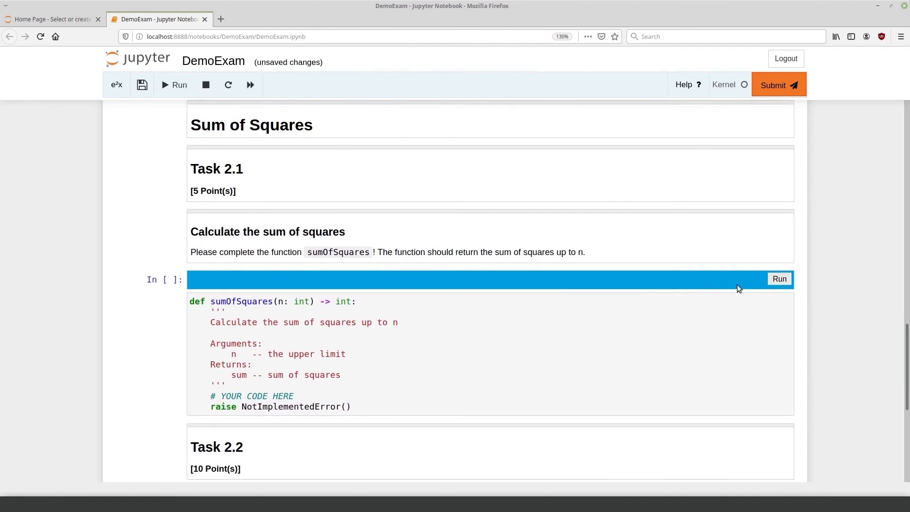
pyautogui.scroll(-6, 636, 325)
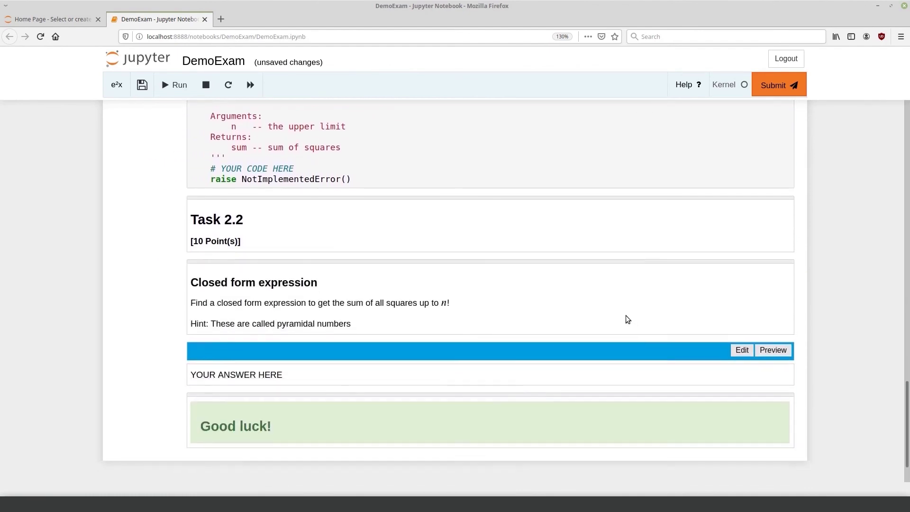
pyautogui.click(758, 353)
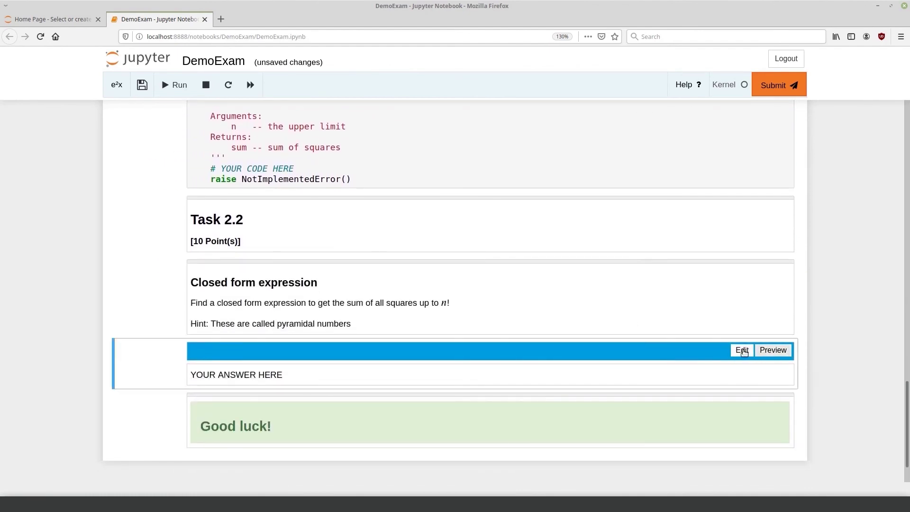
pyautogui.click(758, 353)
pyautogui.tripleClick(228, 304)
pyautogui.click(249, 259)
pyautogui.click(259, 236)
pyautogui.doubleClick(290, 302)
pyautogui.click(328, 279)
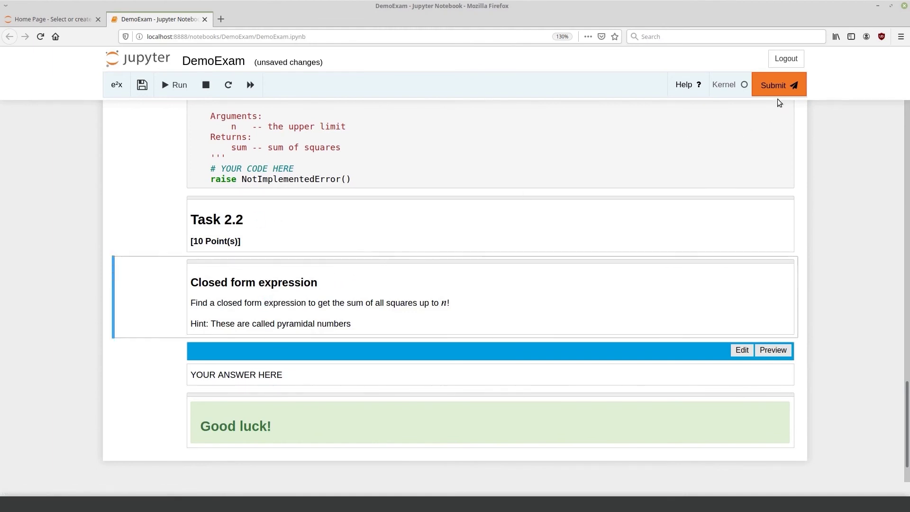
# Submit the exam from the notebook, check the submission's timestamp and hashcode, and close the confirmation
pyautogui.click(777, 85)
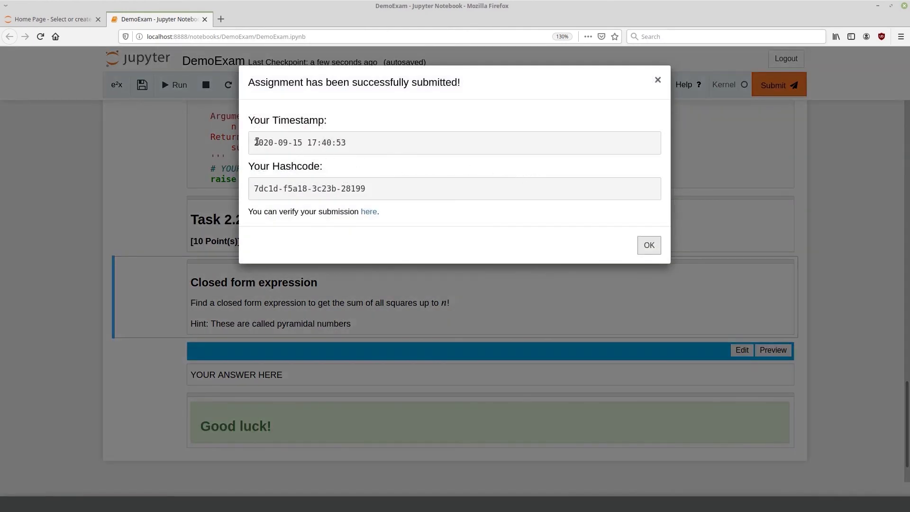
pyautogui.moveTo(256, 142); pyautogui.dragTo(359, 143)
pyautogui.click(363, 143)
pyautogui.moveTo(254, 188); pyautogui.dragTo(374, 193)
pyautogui.click(380, 193)
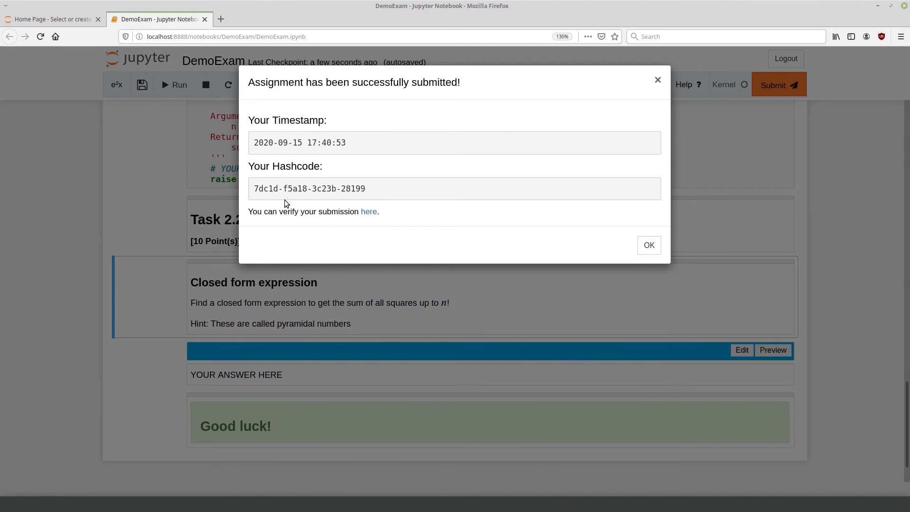
pyautogui.moveTo(254, 188); pyautogui.dragTo(372, 188)
pyautogui.click(372, 188)
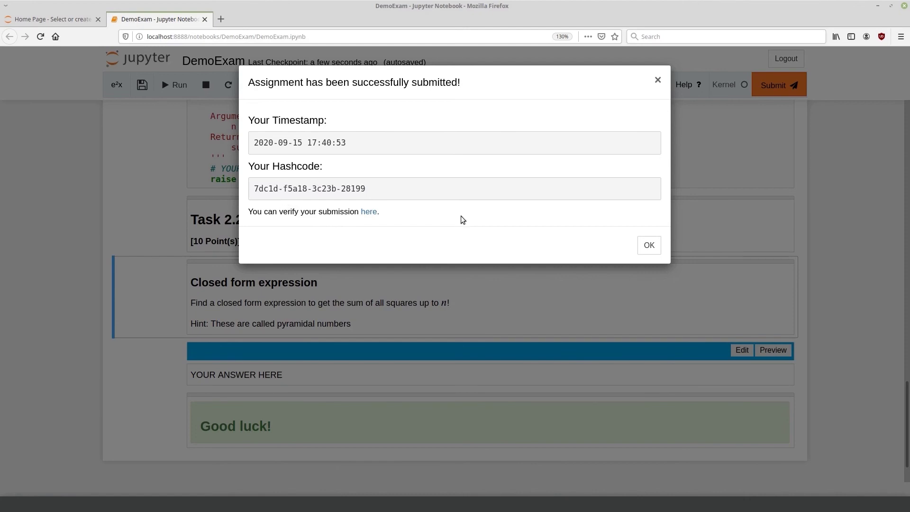
pyautogui.click(648, 245)
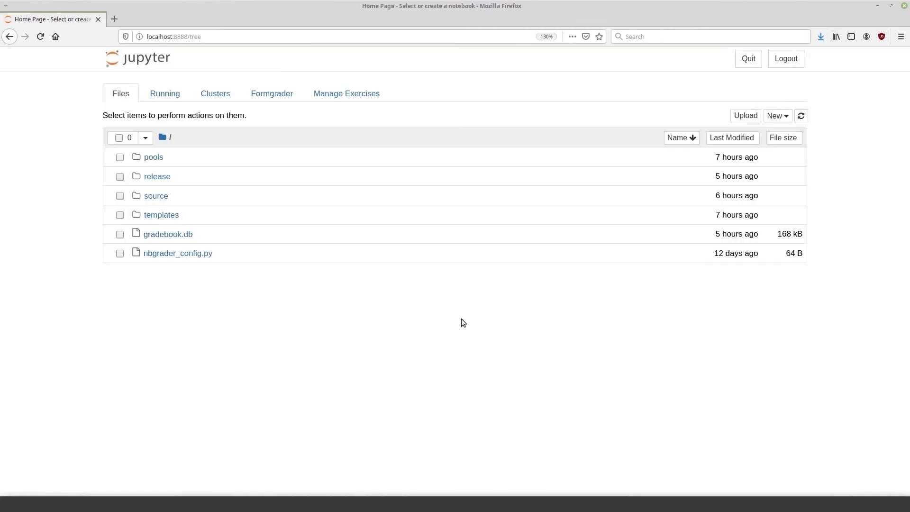
# Open the Formgrader from the instructor's Jupyter home page and collect the DemoExam submissions
pyautogui.click(274, 93)
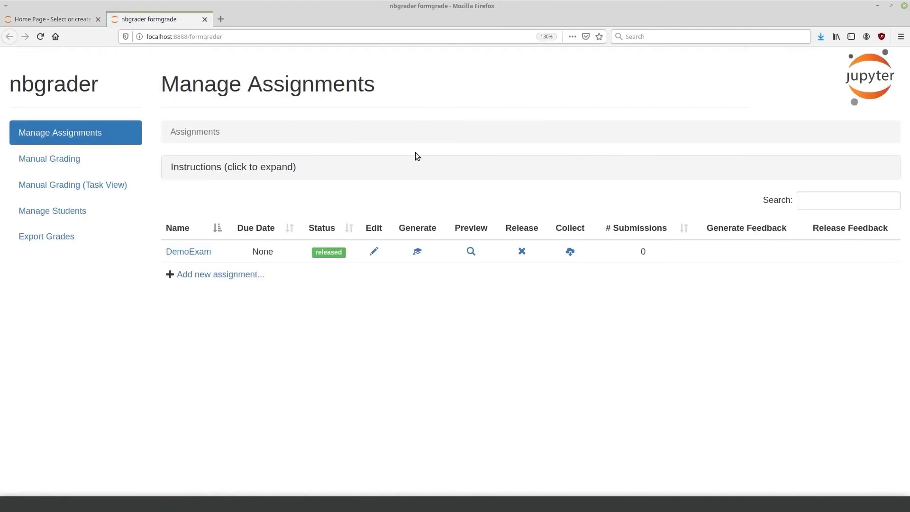
pyautogui.click(570, 252)
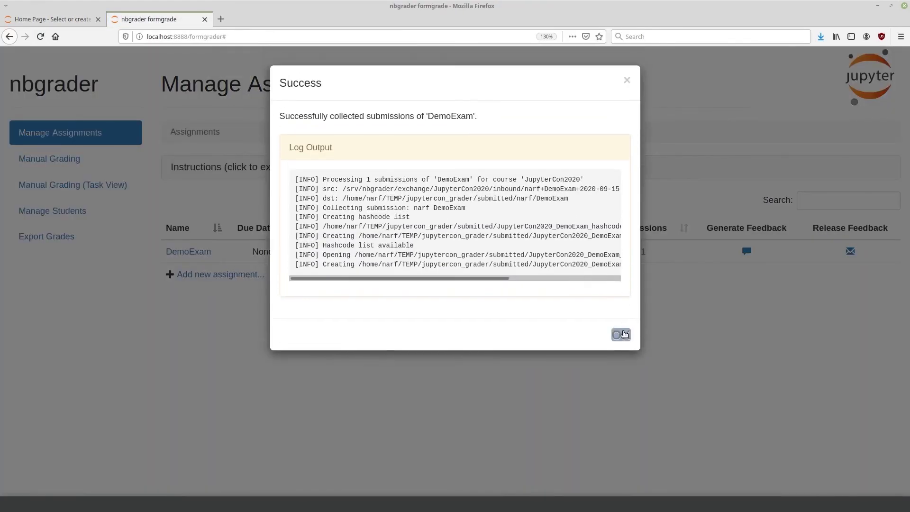
pyautogui.click(620, 333)
# Open the list of DemoExam submissions and autograde the student's submission
pyautogui.click(643, 254)
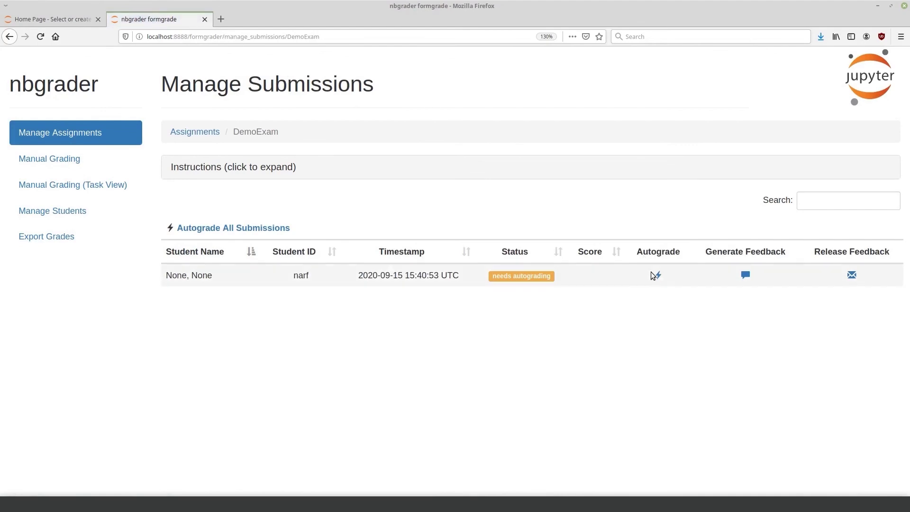
pyautogui.click(658, 276)
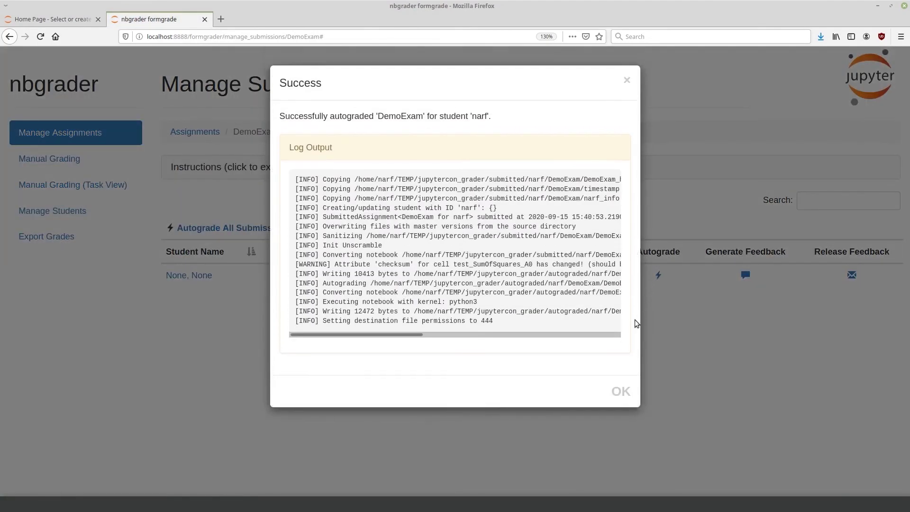
pyautogui.click(618, 390)
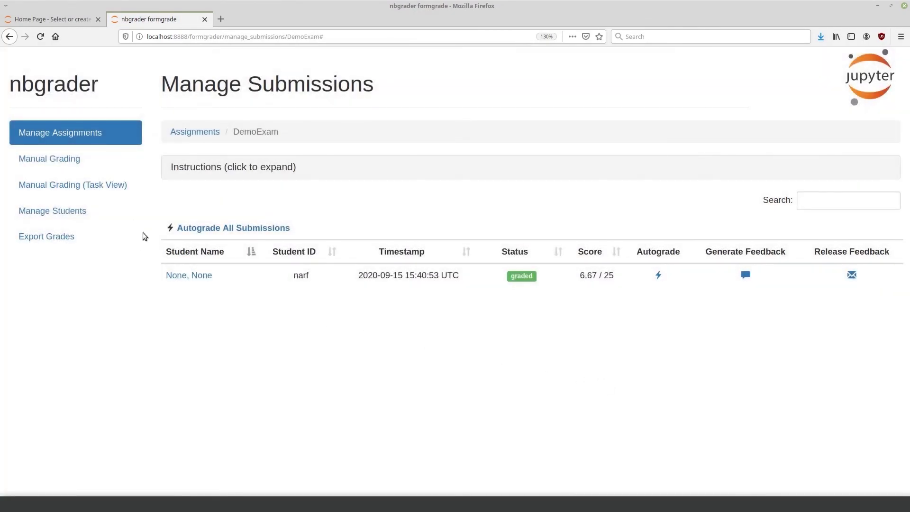
# Review Submission #1 for task Color_A of DemoExam in the manual grading task view, and return to the task view overview
pyautogui.click(104, 194)
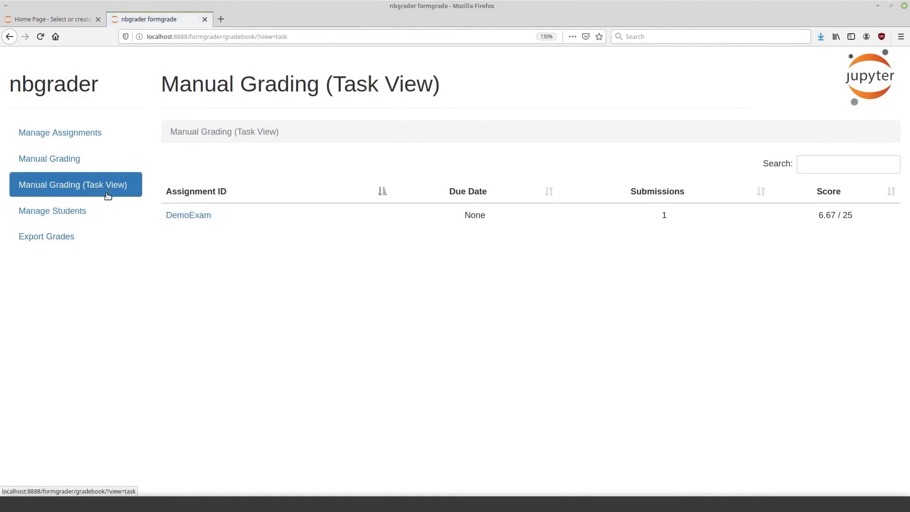
pyautogui.click(184, 215)
pyautogui.click(199, 217)
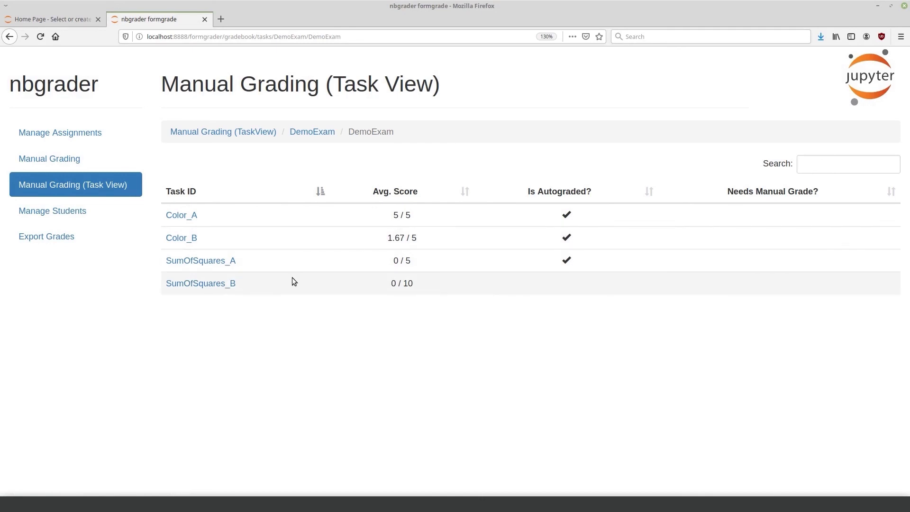
pyautogui.click(189, 215)
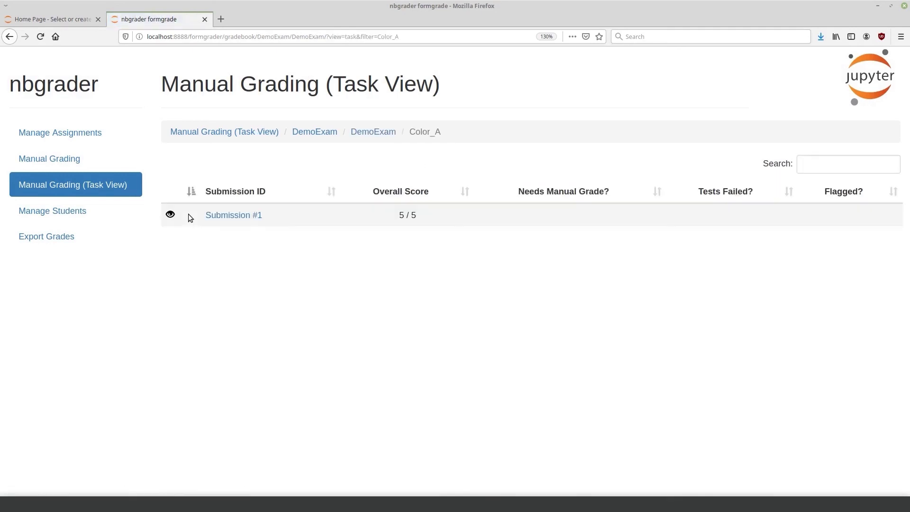
pyautogui.click(233, 216)
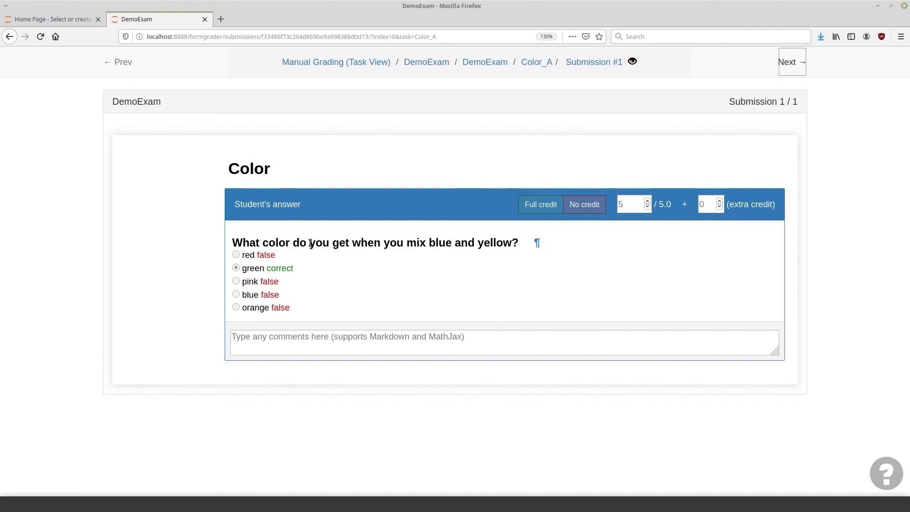
pyautogui.click(346, 63)
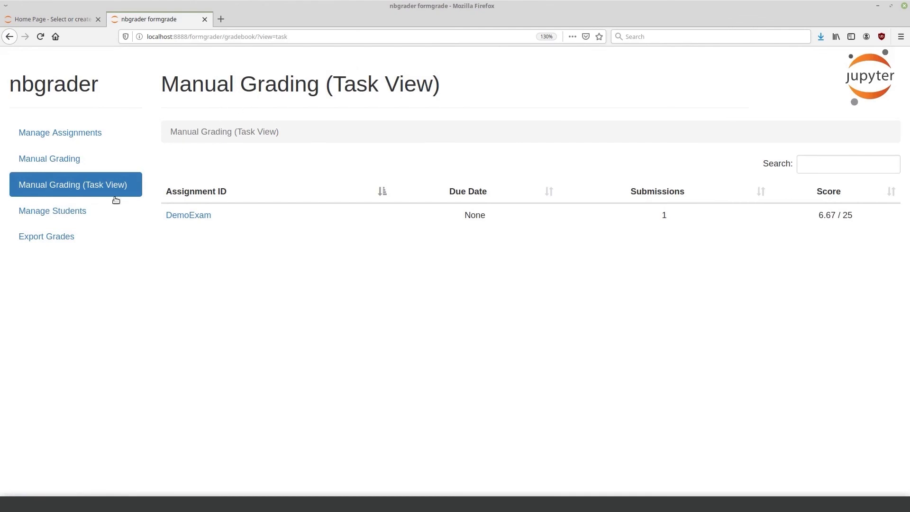
# Export the grades at assignment level as a CSV file and open it with LibreOffice Calc
pyautogui.click(69, 236)
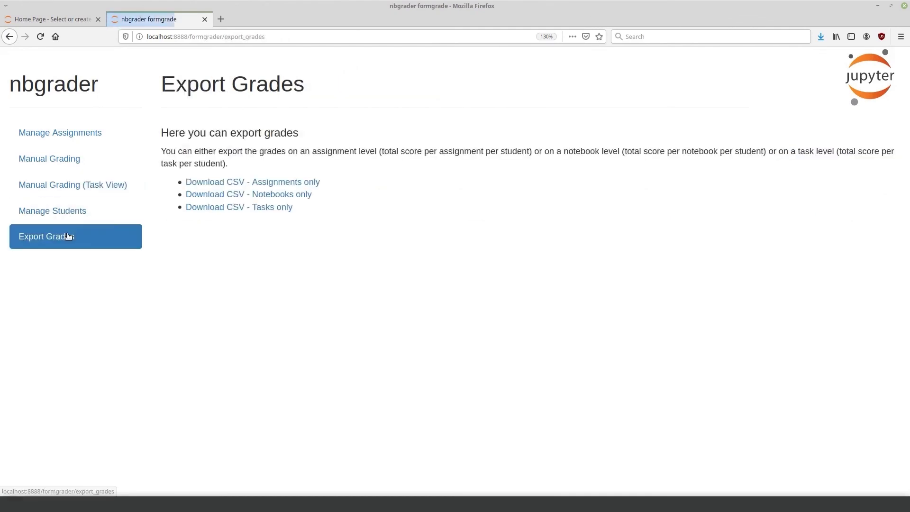
pyautogui.click(311, 188)
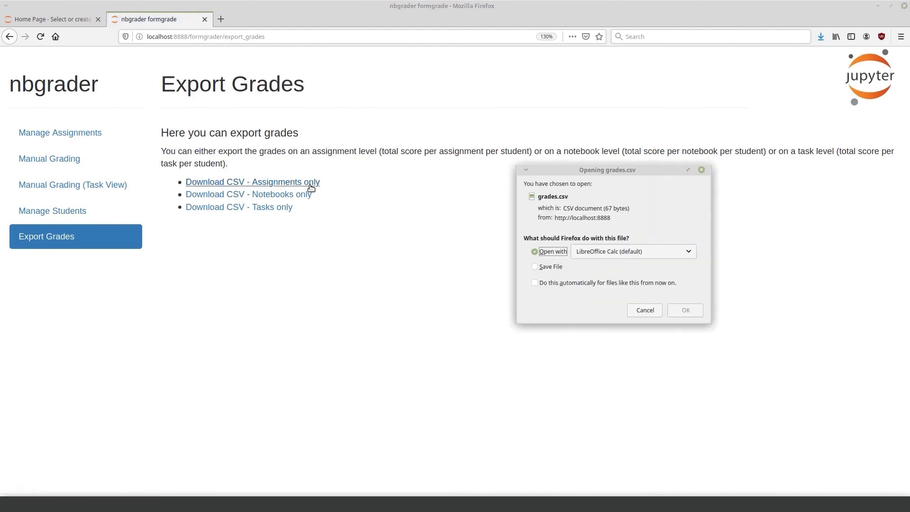
pyautogui.click(685, 310)
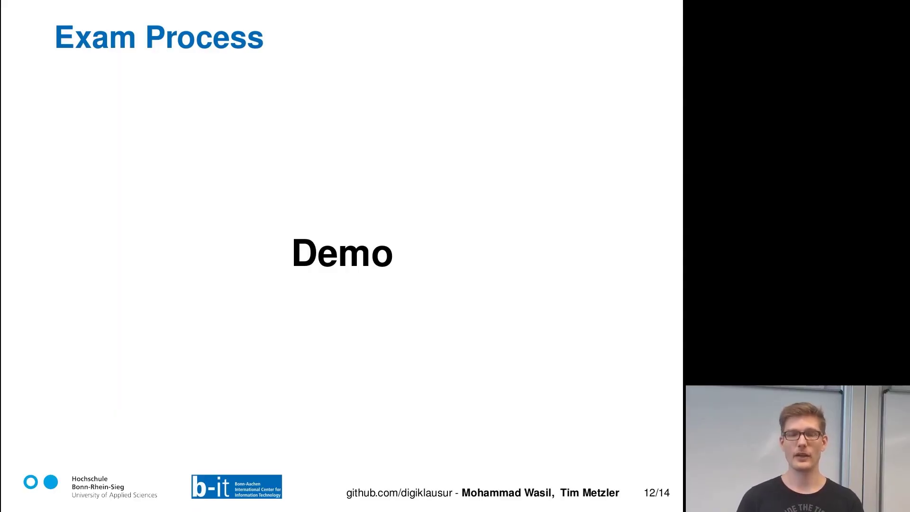
pyautogui.click(425, 412)
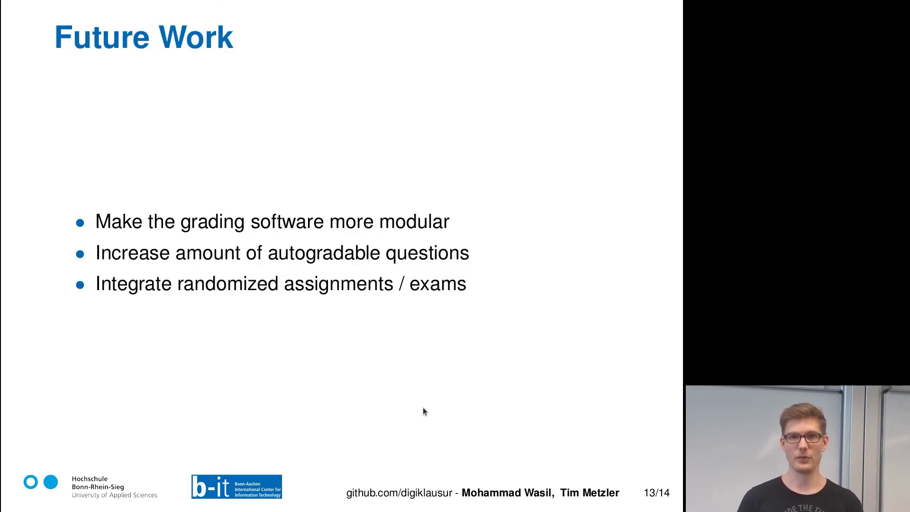